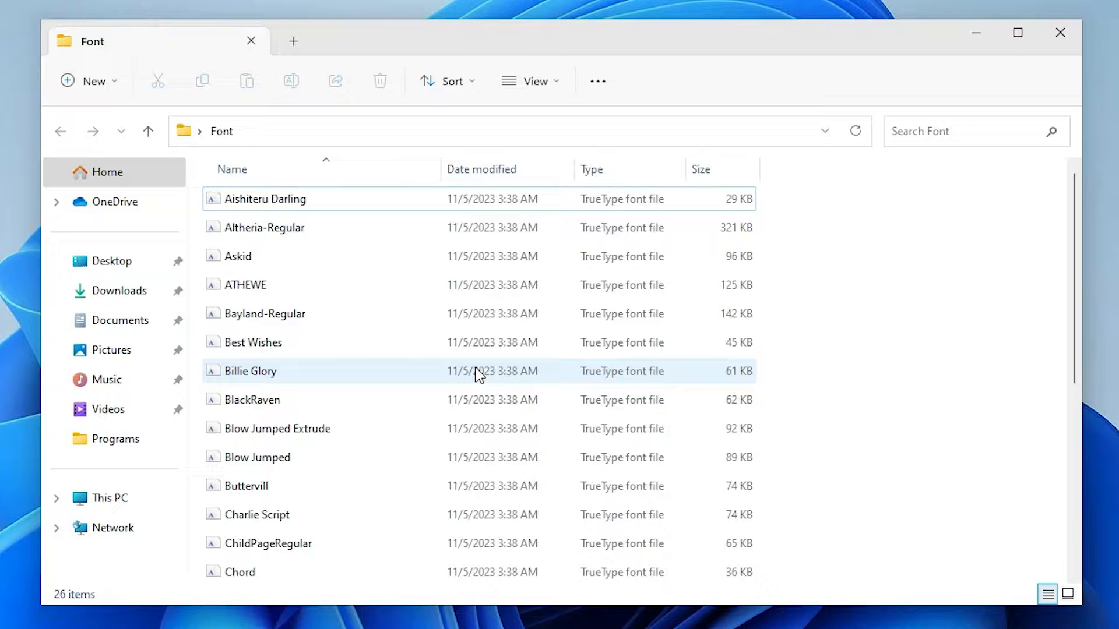
scroll(478, 374, down, 4)
scroll(479, 374, up, 3)
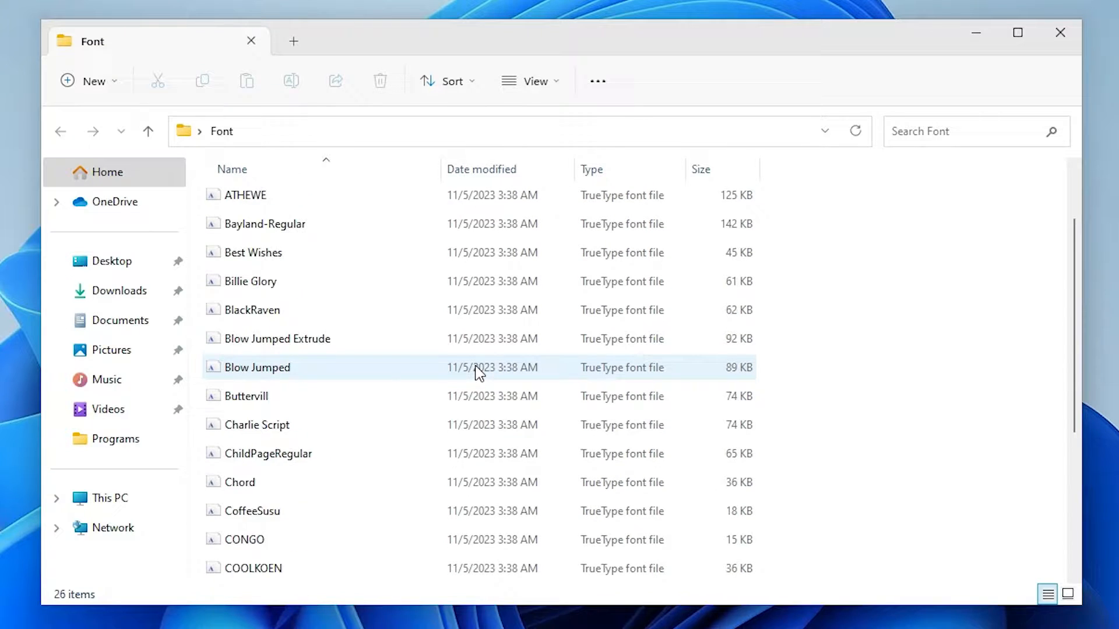
scroll(478, 373, up, 1)
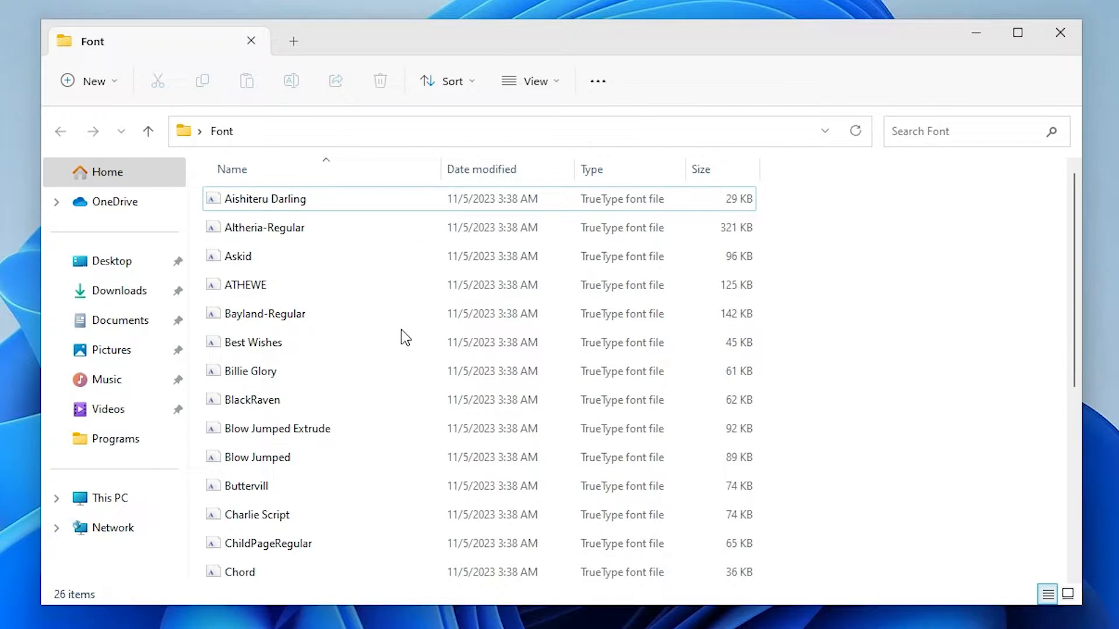
Preview Bayland-Regular, then reach the installed Fonts folder through Control Panel.
double_click(292, 316)
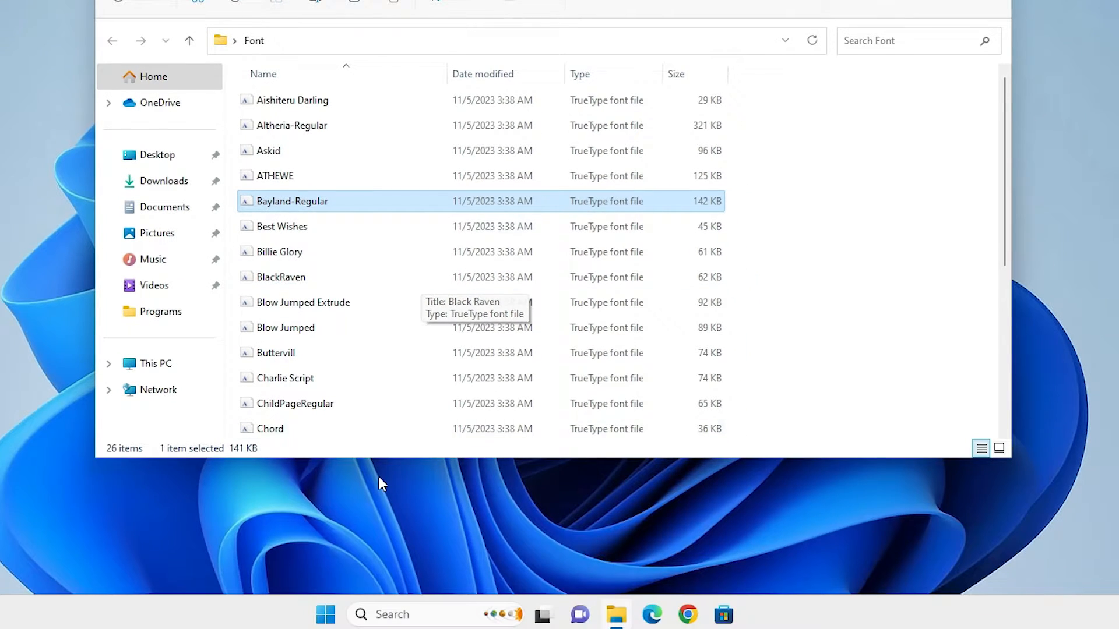
click(318, 619)
text(c)
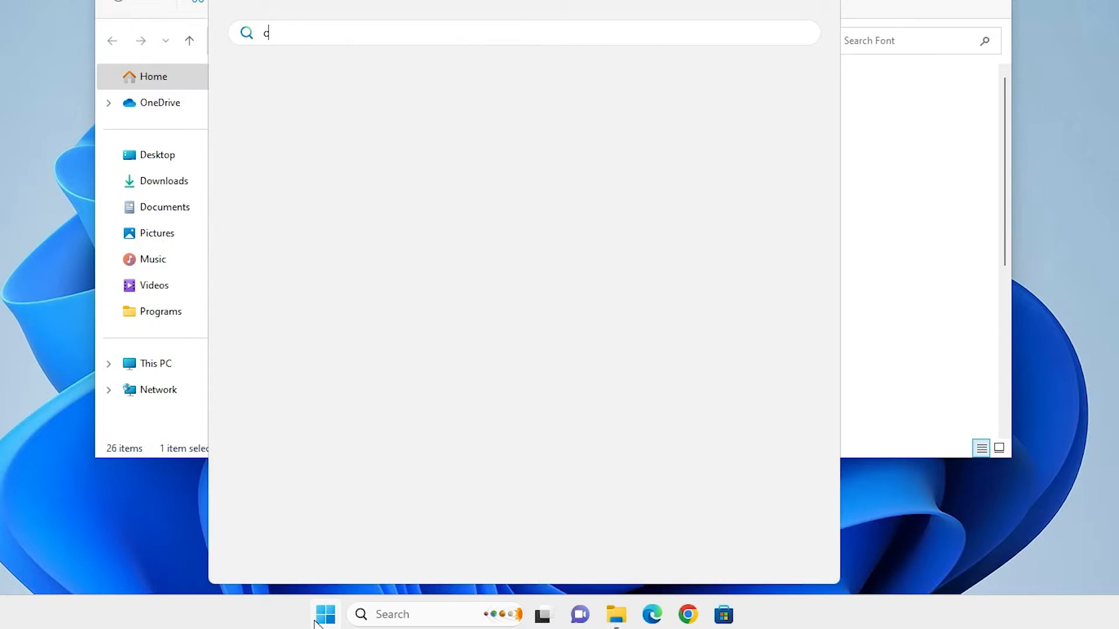
text(o)
click(410, 142)
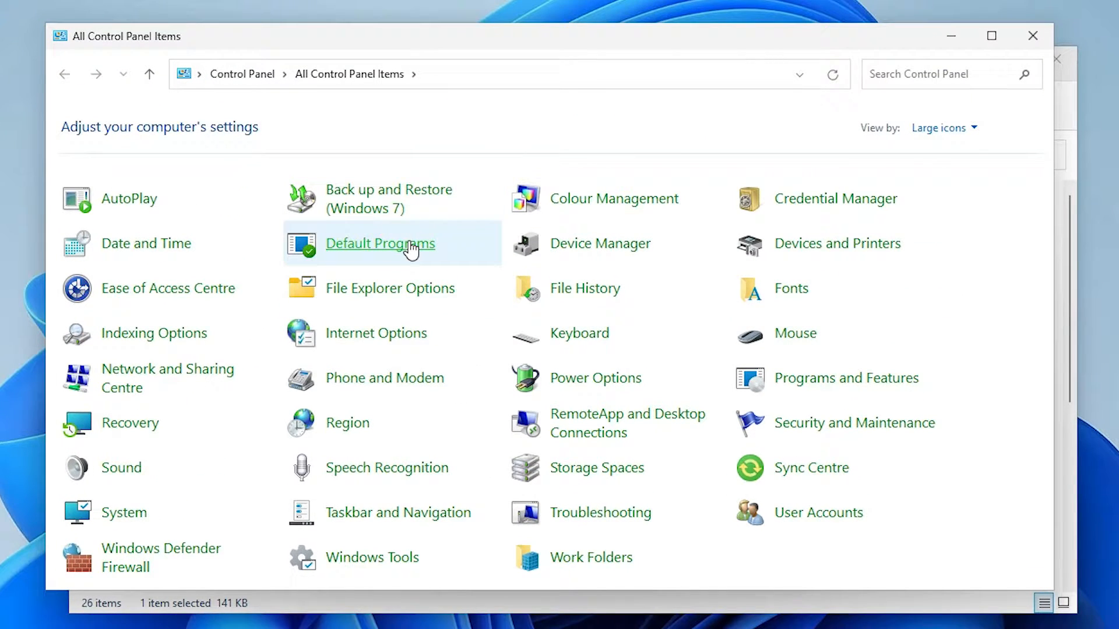
click(791, 289)
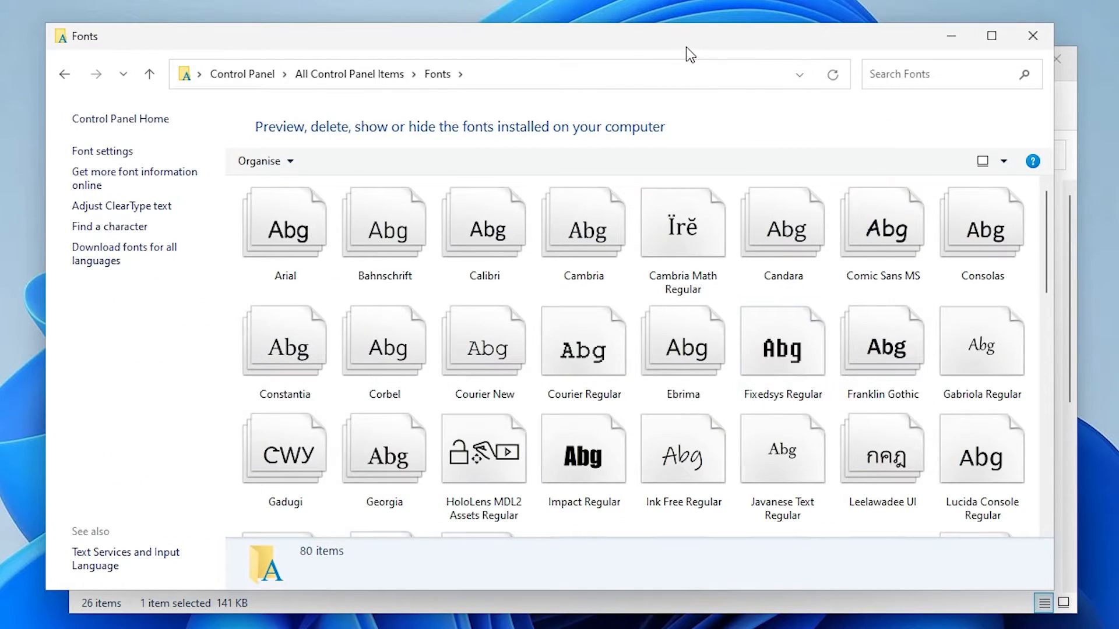
Arrange the installed Fonts window and the Font folder window side by side.
drag(685, 47, 405, 66)
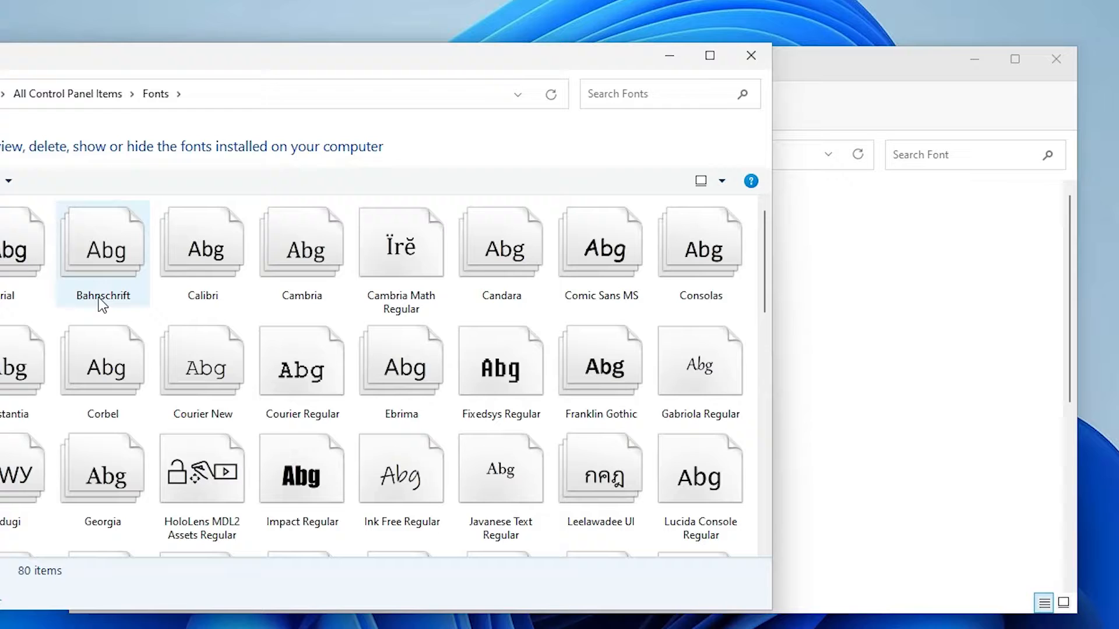
click(812, 70)
drag(810, 69, 1118, 50)
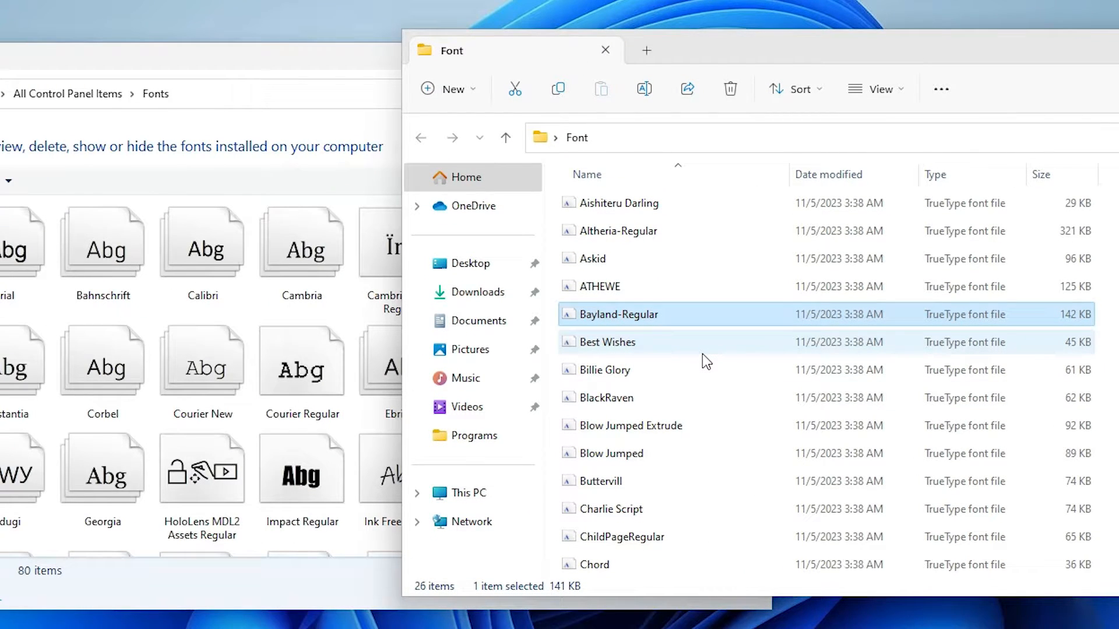
Select all 26 font files and drop them onto the Fonts window to install them.
click(626, 371)
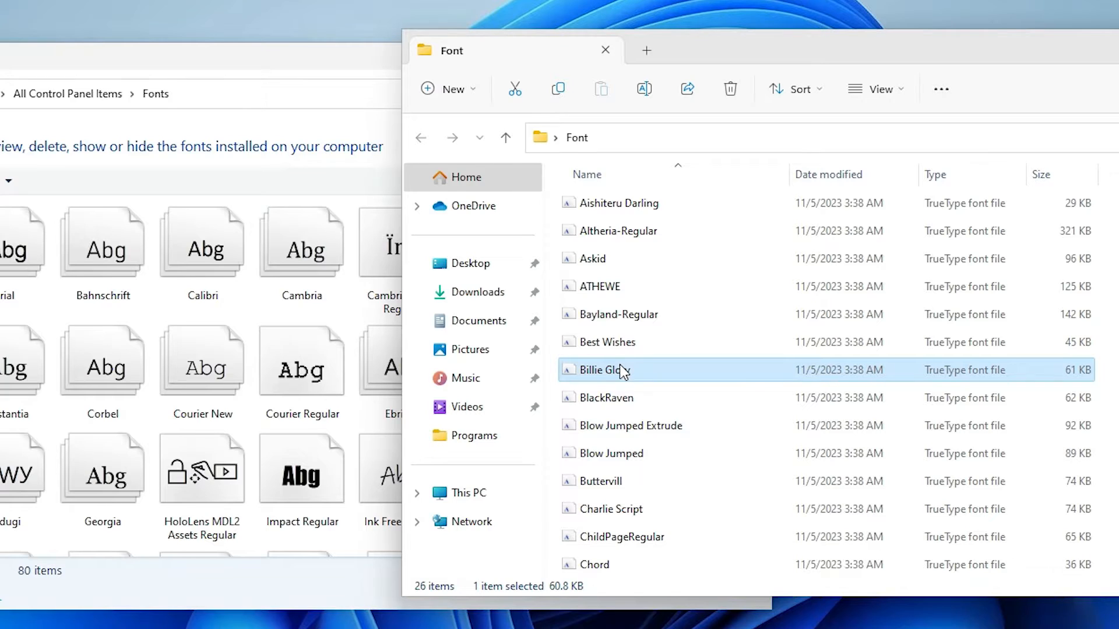
key(ctrl+a)
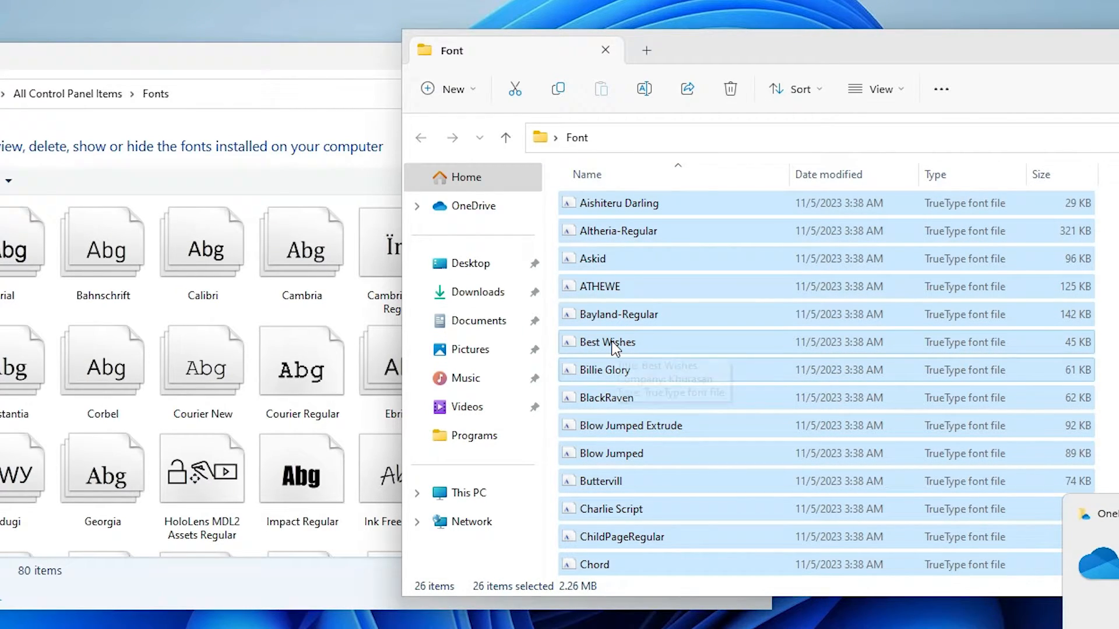
mouse_move(612, 347)
mouse_down()
mouse_move(282, 337)
mouse_move(166, 316)
mouse_up()
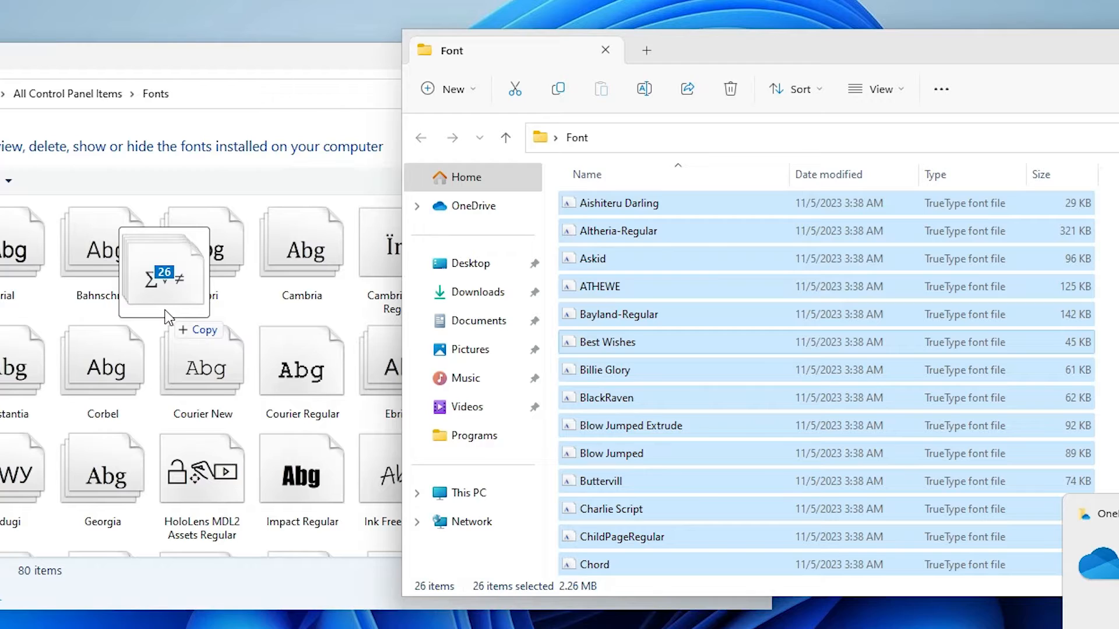
drag(166, 316, 166, 317)
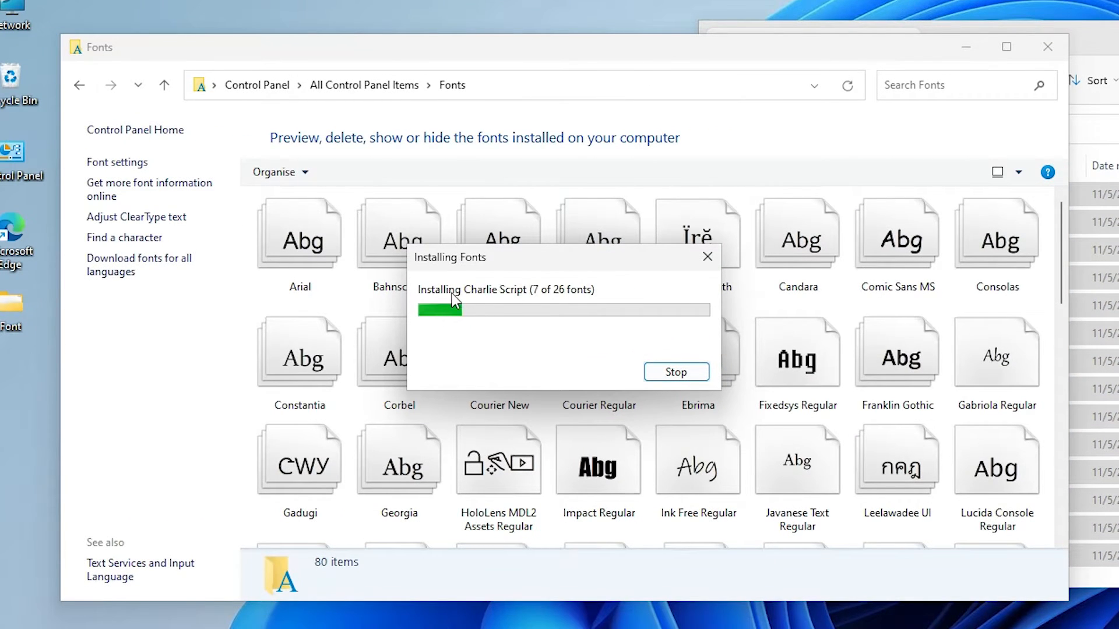